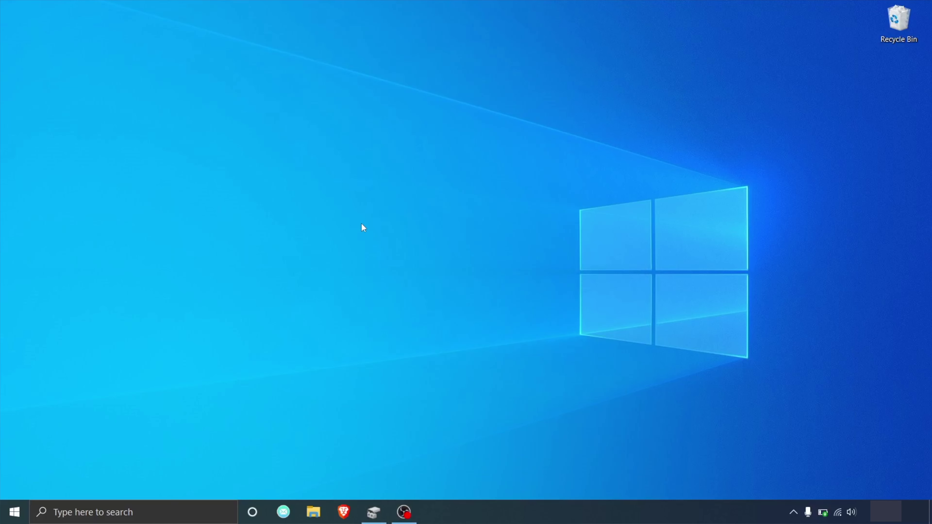
Step: Launch Disk Management by running diskmgmt.msc from the Run box
key("super+r")
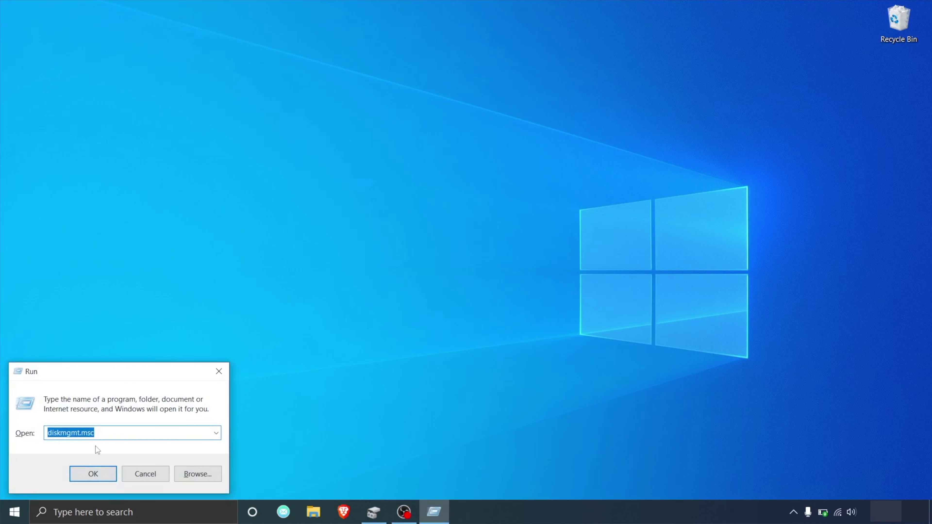
left_click(97, 468)
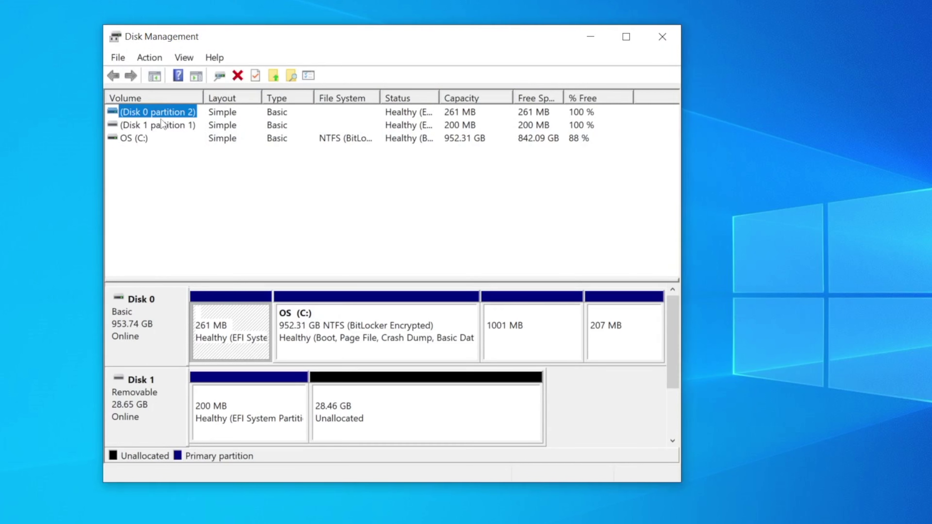
Step: Select Disk 1's 28.46 GB unallocated block and bring up its context menu
left_click(157, 401)
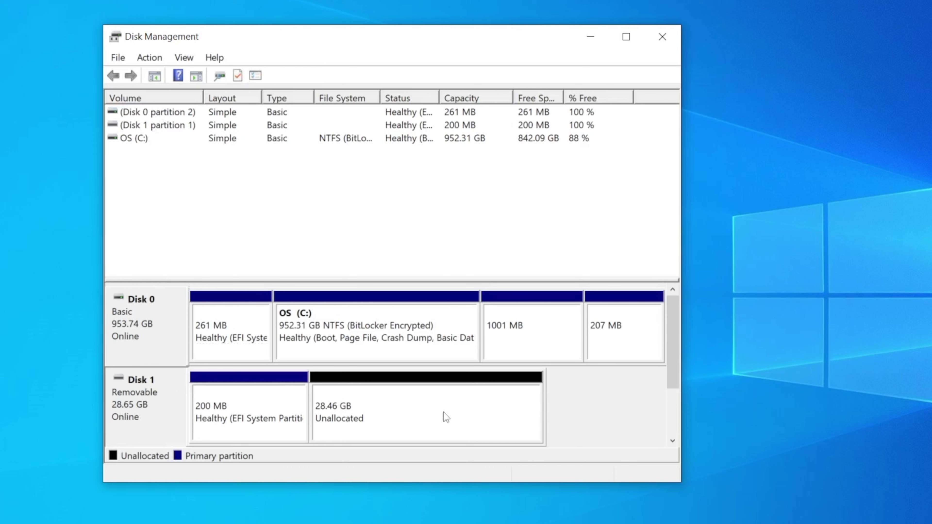
left_click(423, 417)
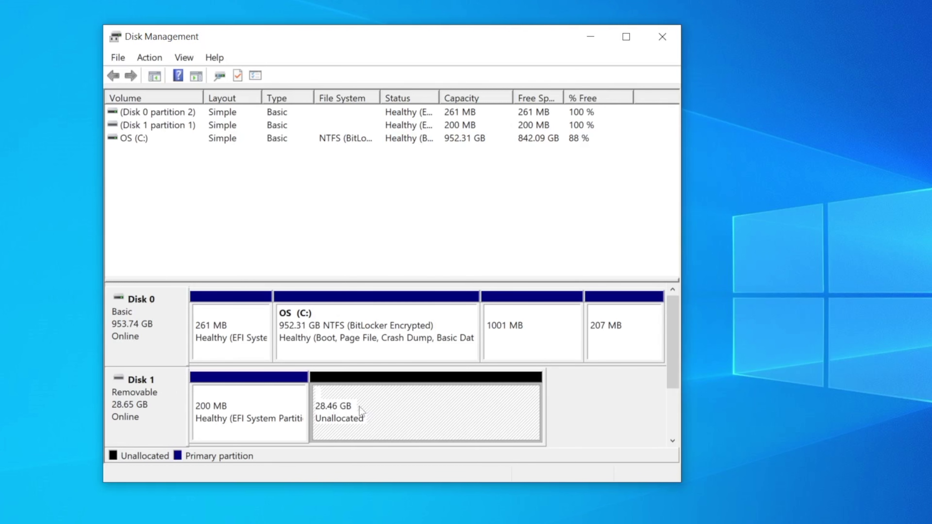
right_click(351, 406)
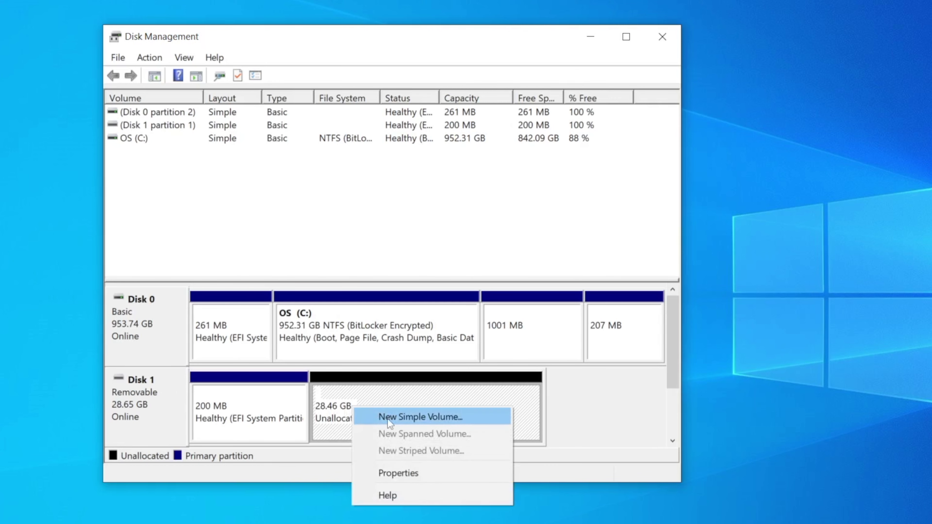
Step: Start a New Simple Volume on Disk 1 and enter a 10000 MB volume size
left_click(409, 421)
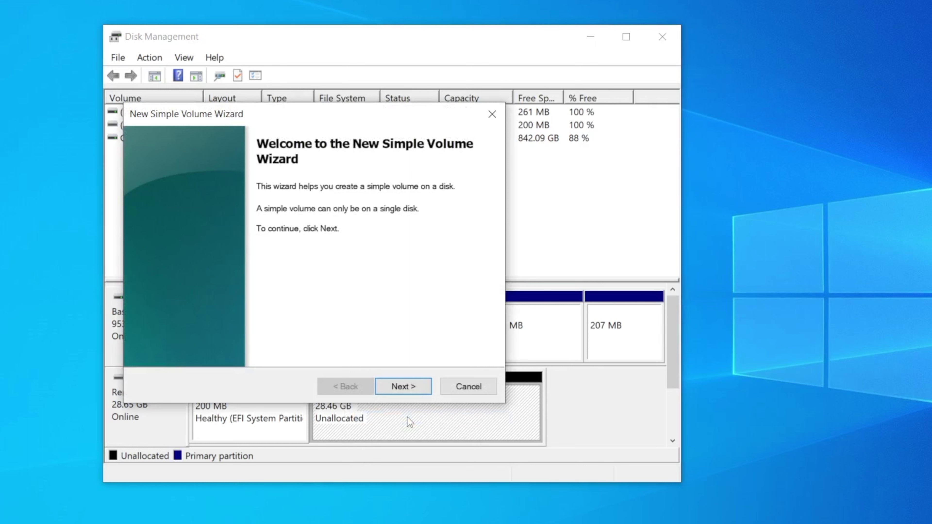
left_click(411, 387)
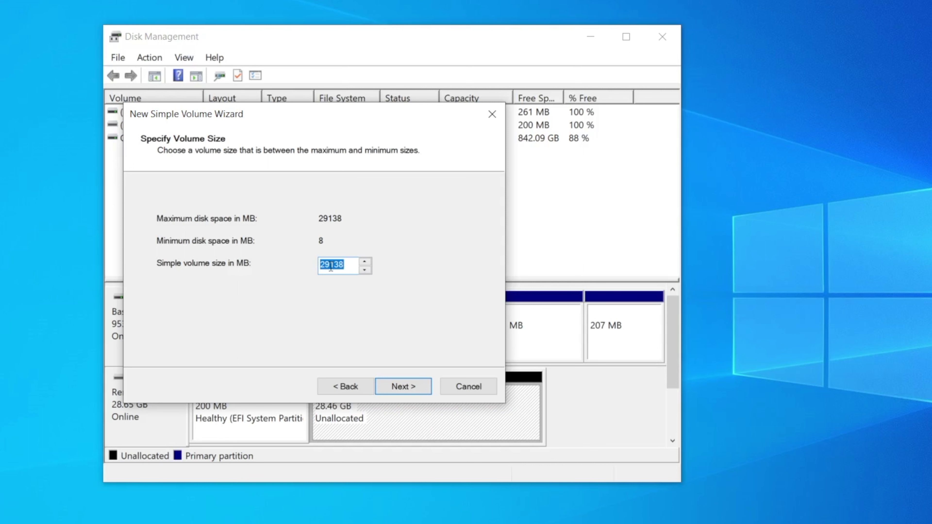
type("10000")
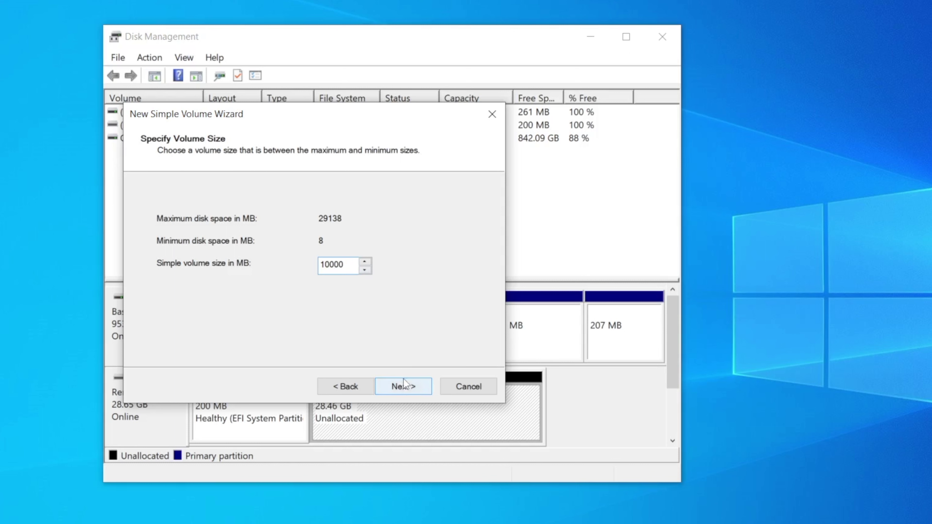
Step: Accept 10000 MB, keep drive letter D, and format as NTFS with Default allocation size
left_click(403, 387)
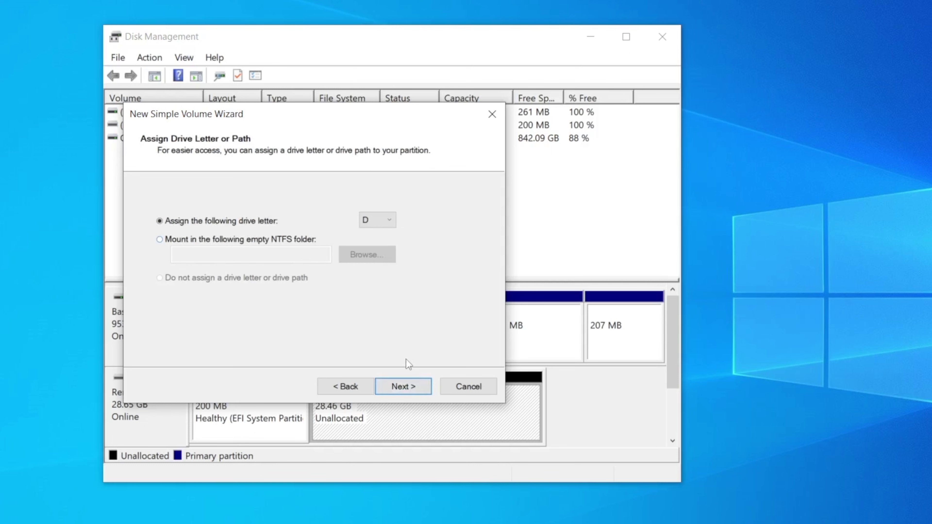
left_click(406, 389)
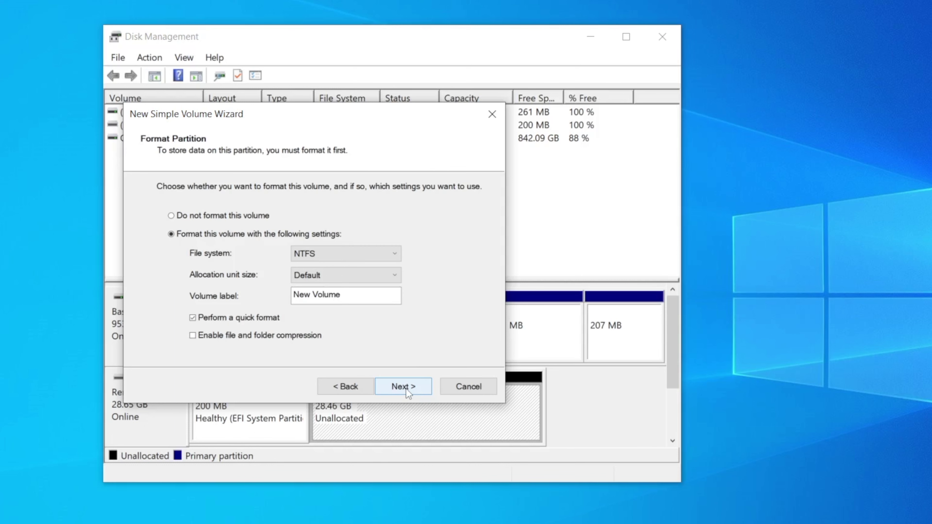
left_click(332, 261)
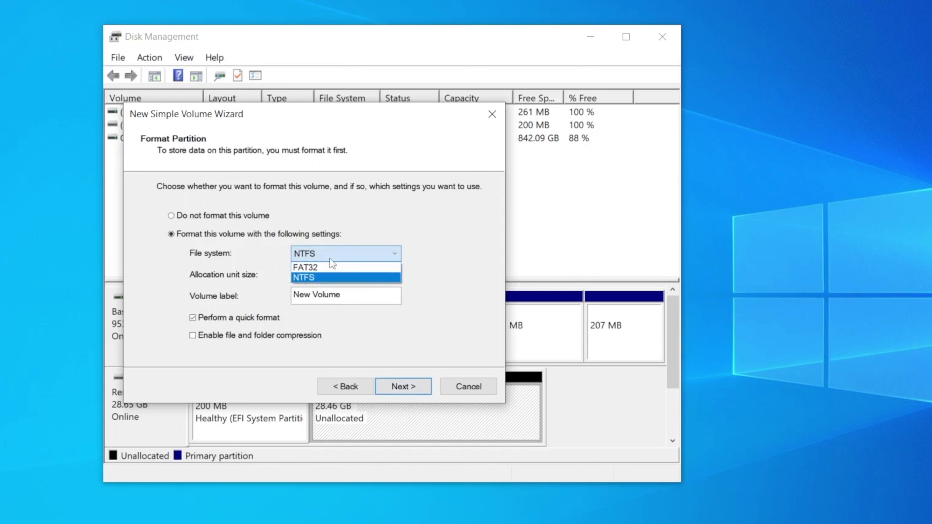
left_click(332, 259)
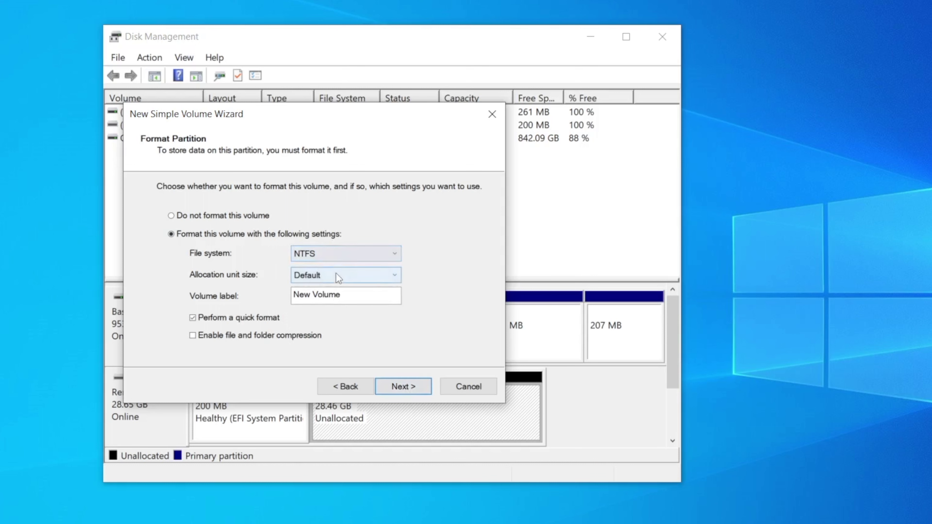
left_click(337, 275)
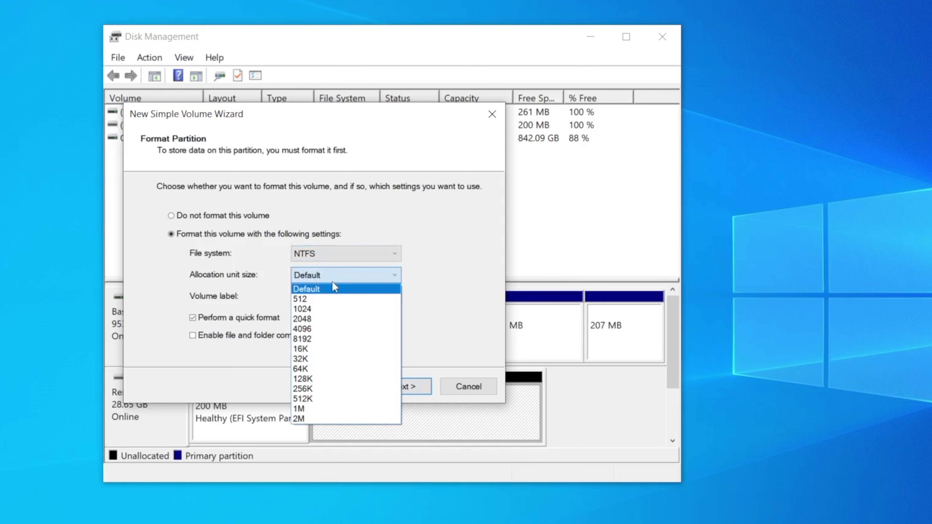
left_click(323, 290)
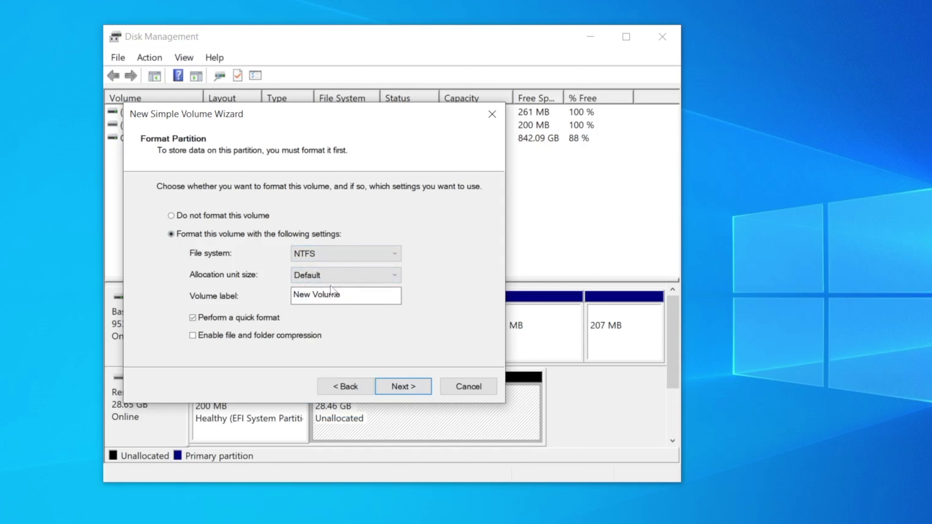
left_click(406, 386)
Step: Complete the wizard to create the 9.77 GB NTFS volume D:, then deselect volume E:
left_click(406, 386)
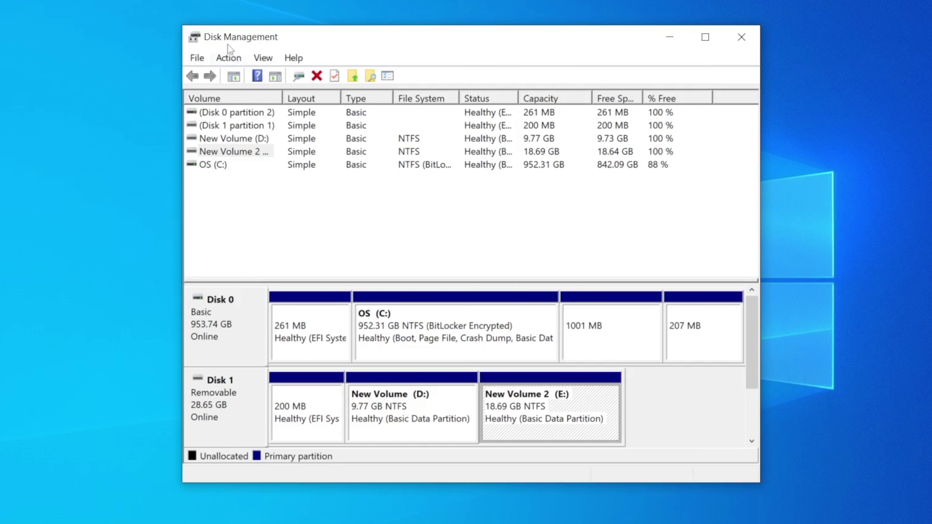
left_click(255, 351)
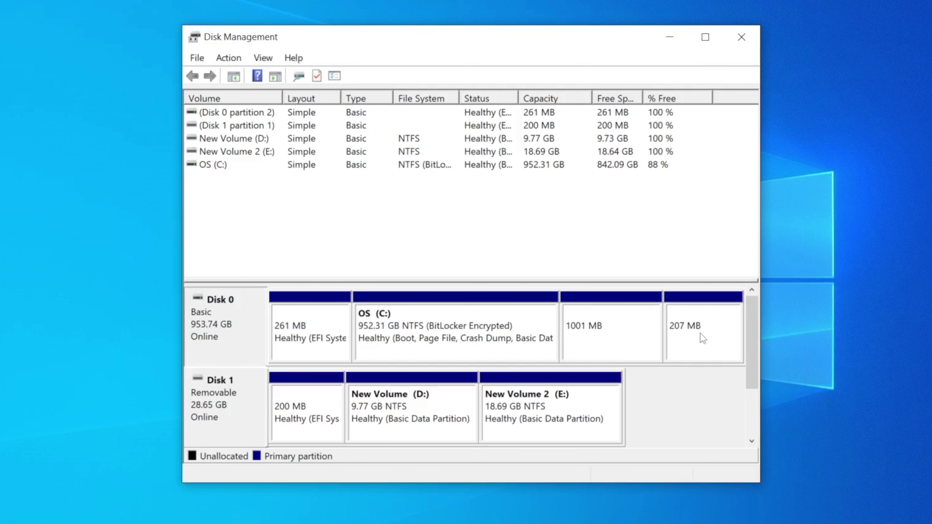
mouse_move(749, 326)
left_mouse_down()
mouse_move(751, 381)
mouse_move(753, 329)
left_mouse_up()
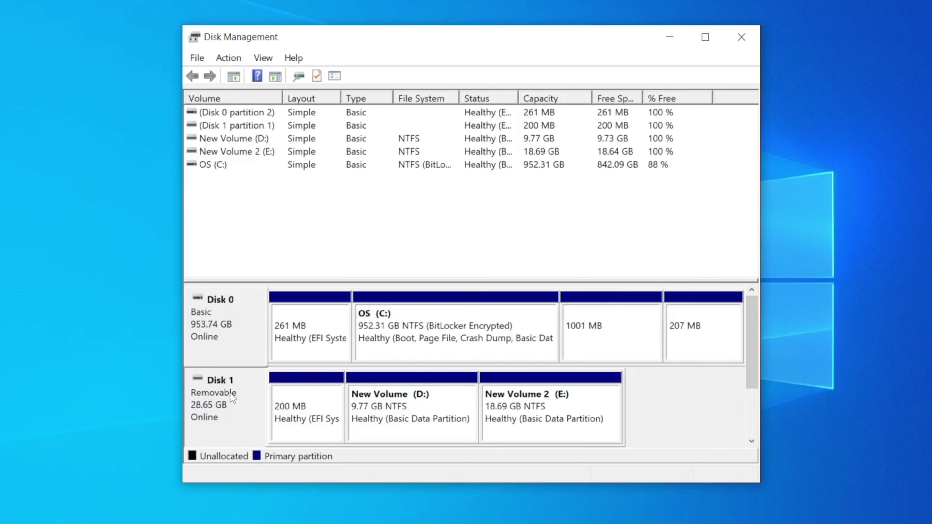
left_click(367, 410)
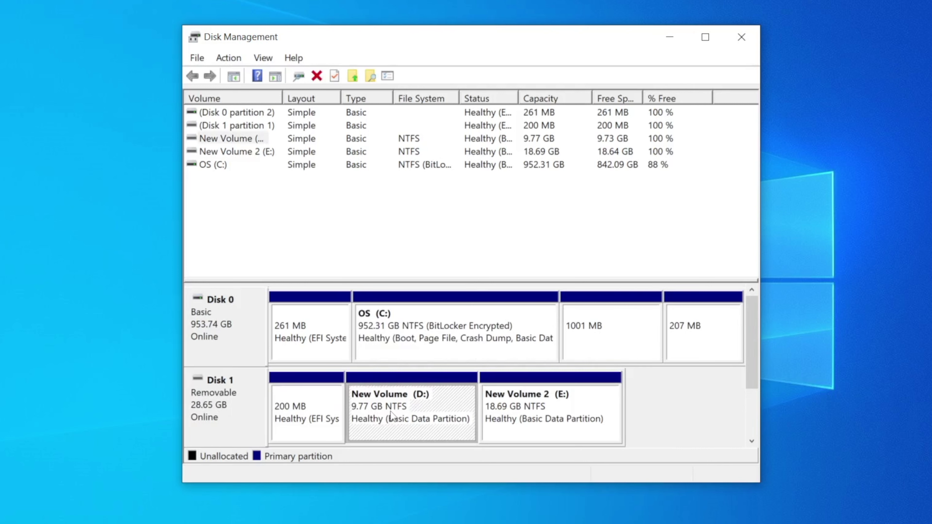
left_click(519, 409)
left_click(328, 411)
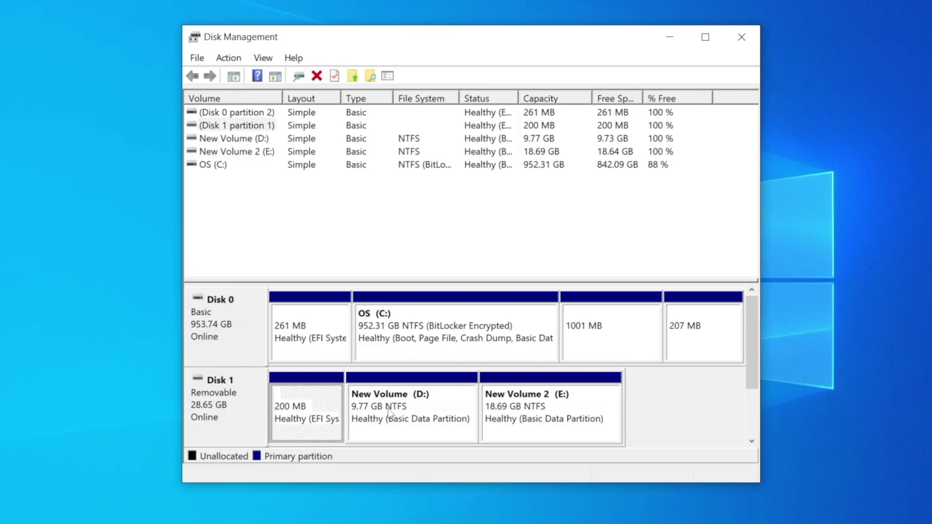
left_click(389, 408)
left_click(546, 403)
left_click(441, 404)
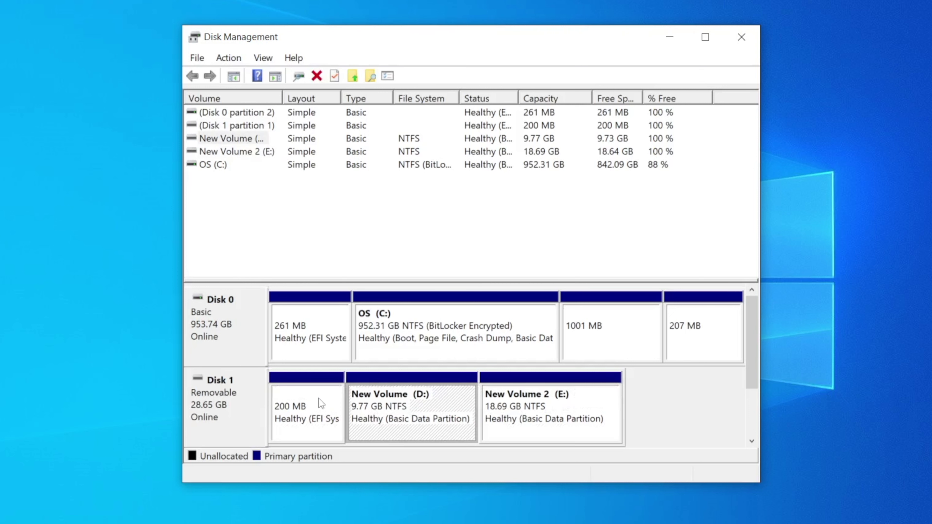
left_click(315, 402)
left_click(401, 403)
left_click(505, 411)
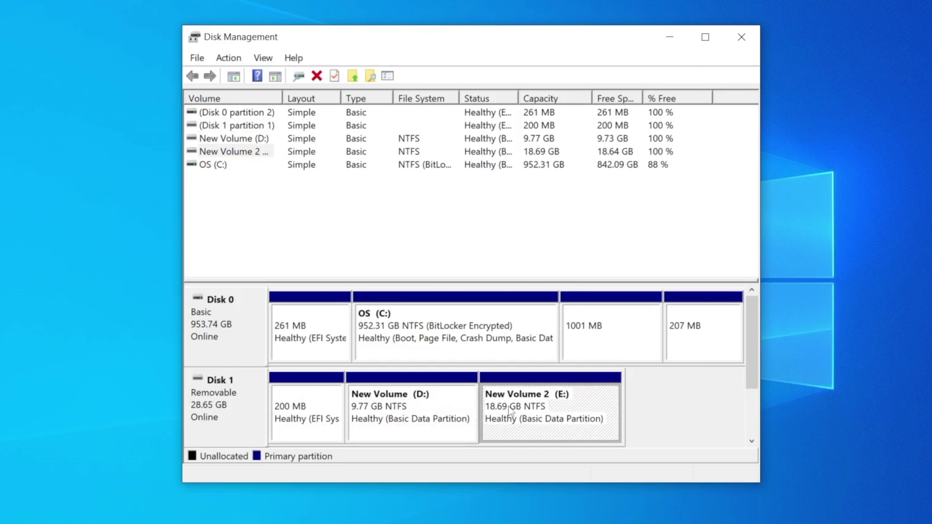
left_click(402, 413)
left_click(323, 416)
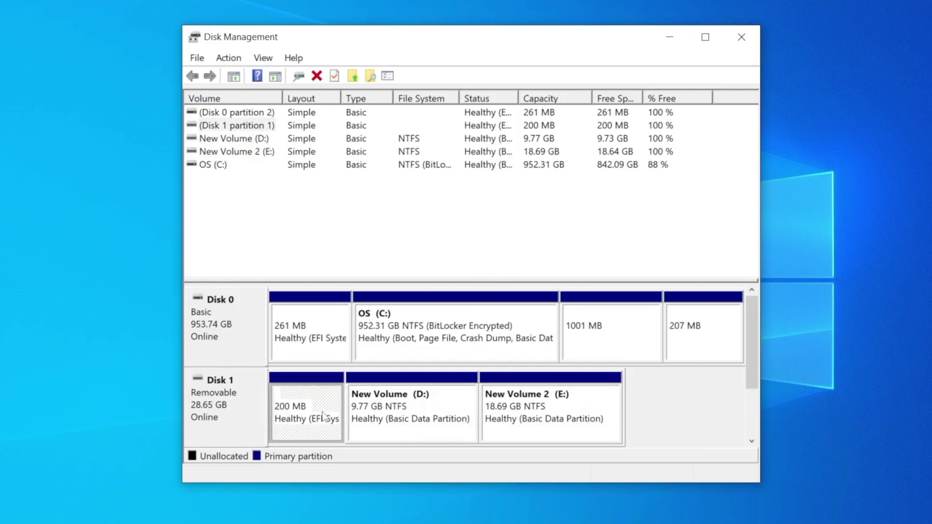
left_click(512, 410)
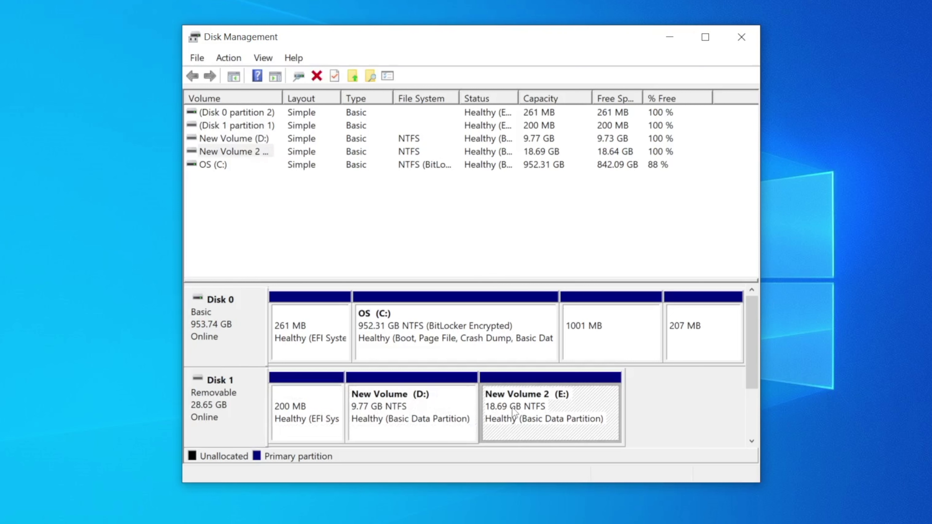
left_click(449, 408)
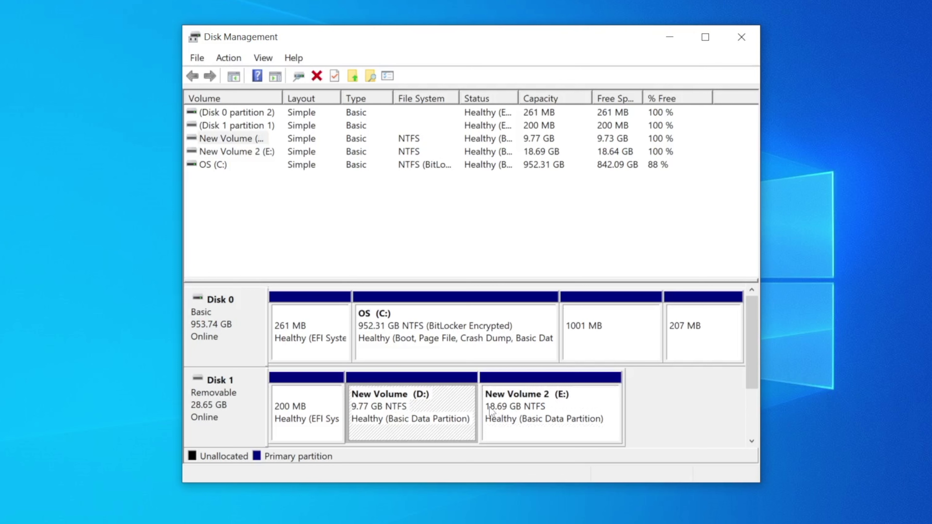
right_click(519, 412)
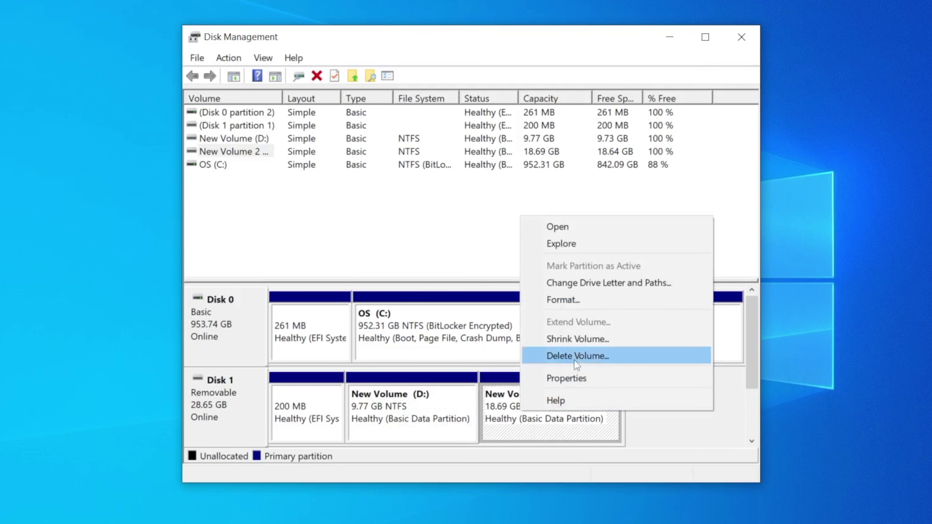
Step: Shrink New Volume 2 (E:) by 10000 MB, leaving 9.77 GB unallocated
left_click(594, 338)
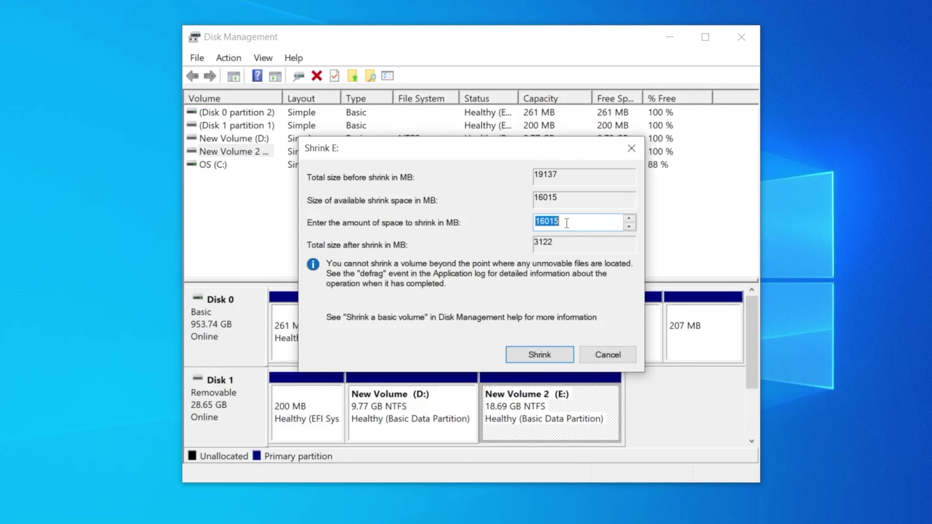
type("10000")
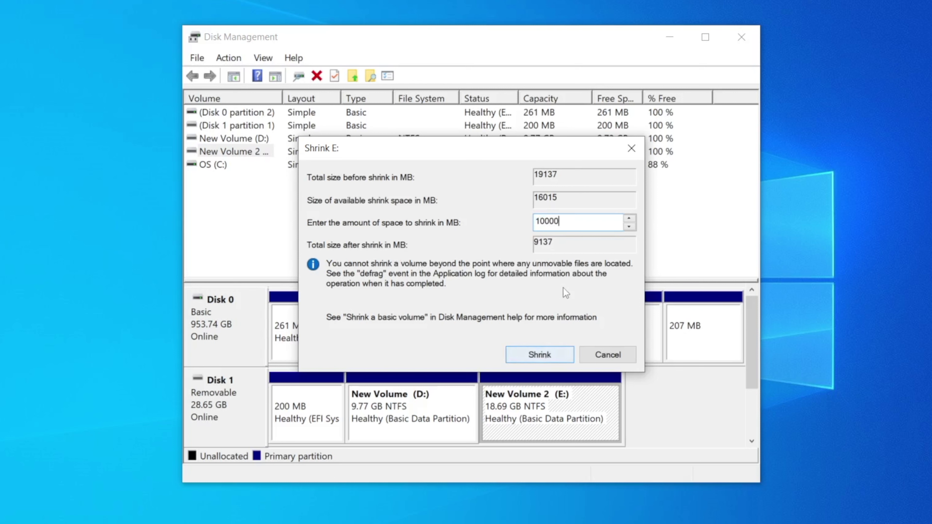
left_click(551, 355)
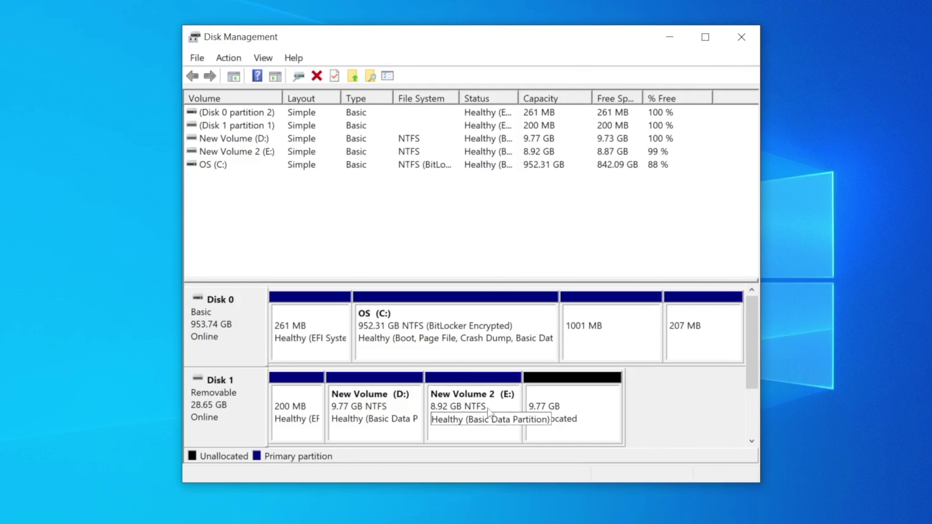
left_click(464, 391)
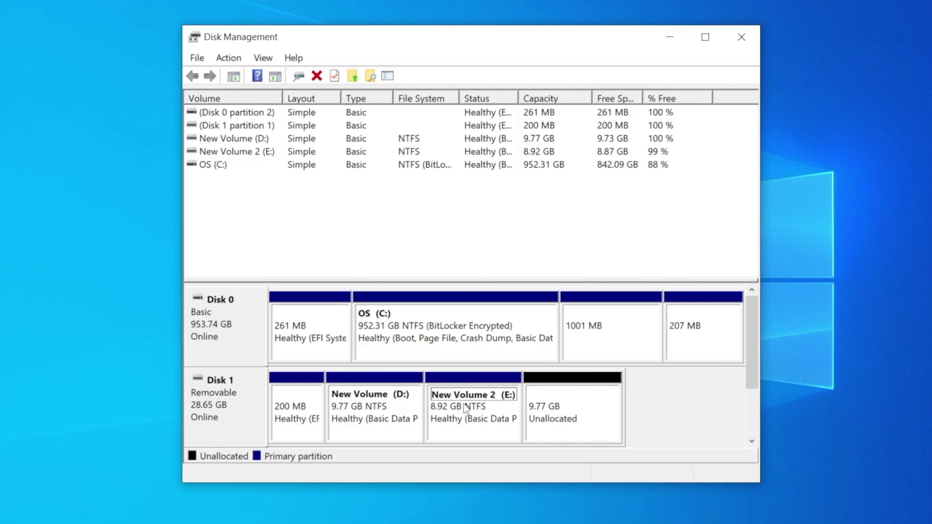
left_click(538, 400)
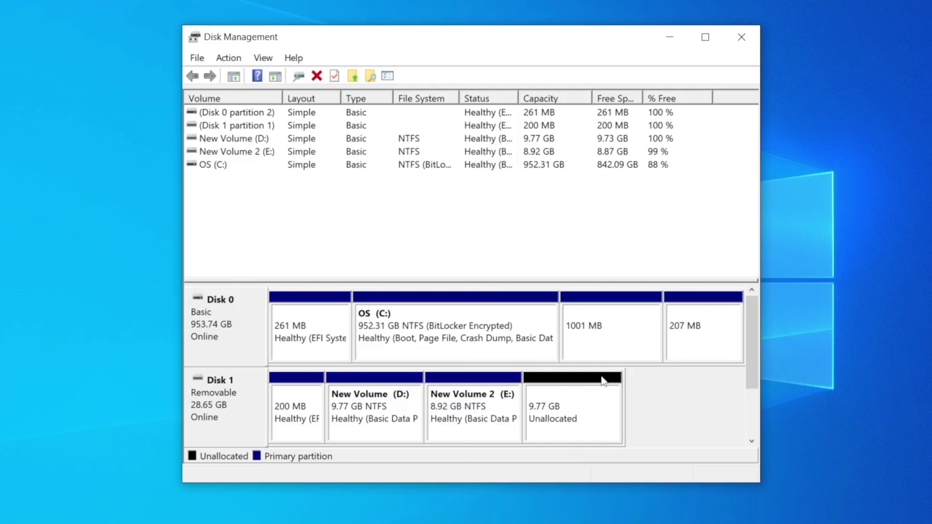
left_click(582, 396)
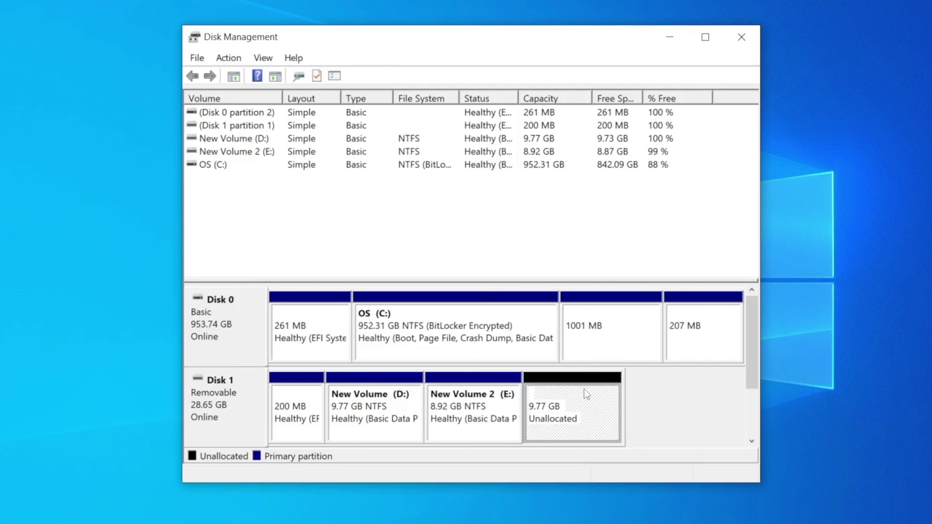
Step: Begin a New Simple Volume on the 9.77 GB unallocated space, past the welcome page
right_click(569, 411)
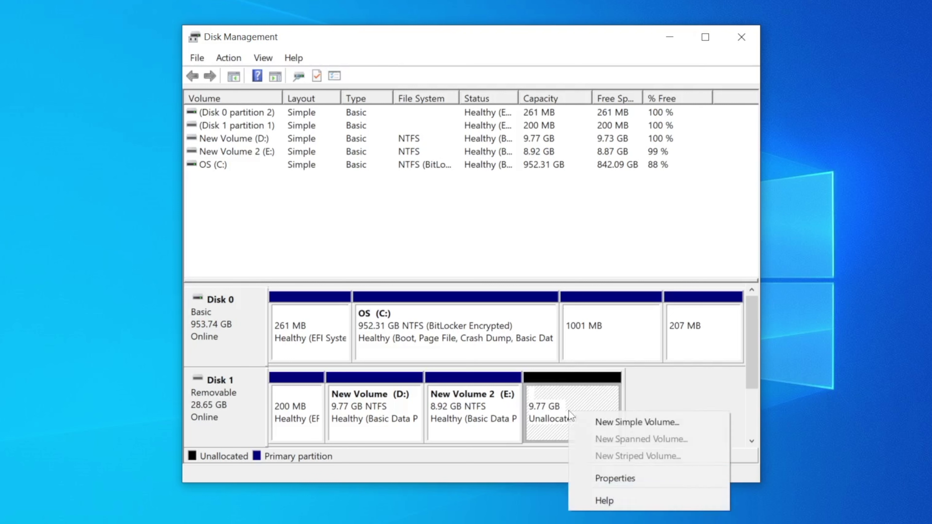
left_click(627, 423)
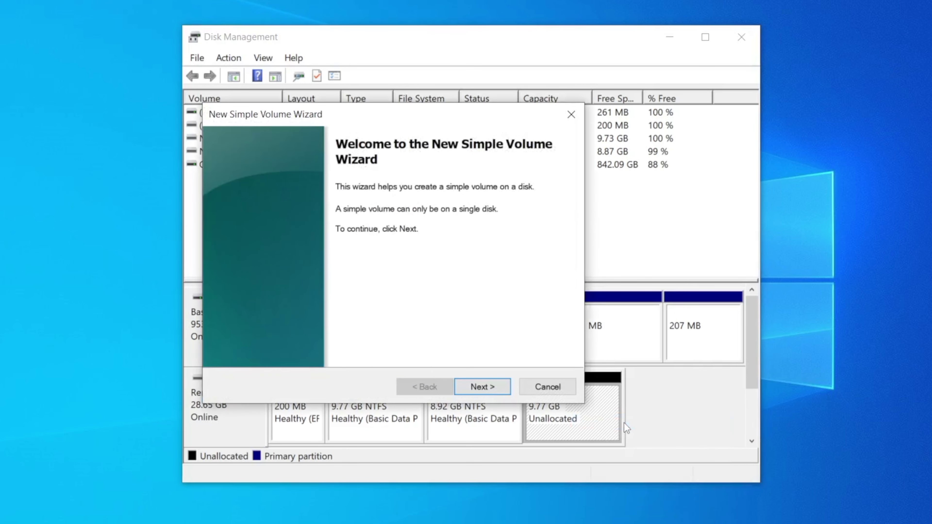
left_click(490, 386)
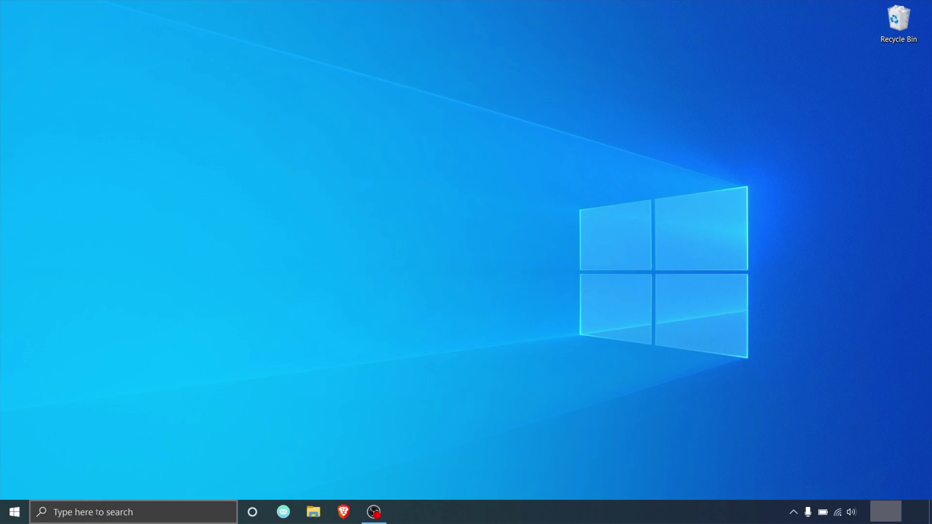
Step: Search for cmd and run Command Prompt as administrator
left_click(96, 512)
type("cmd")
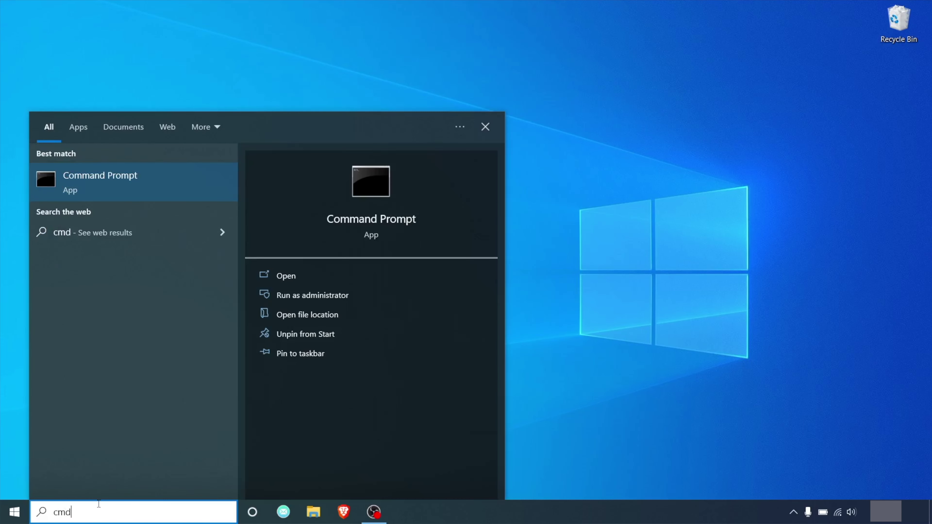
right_click(159, 190)
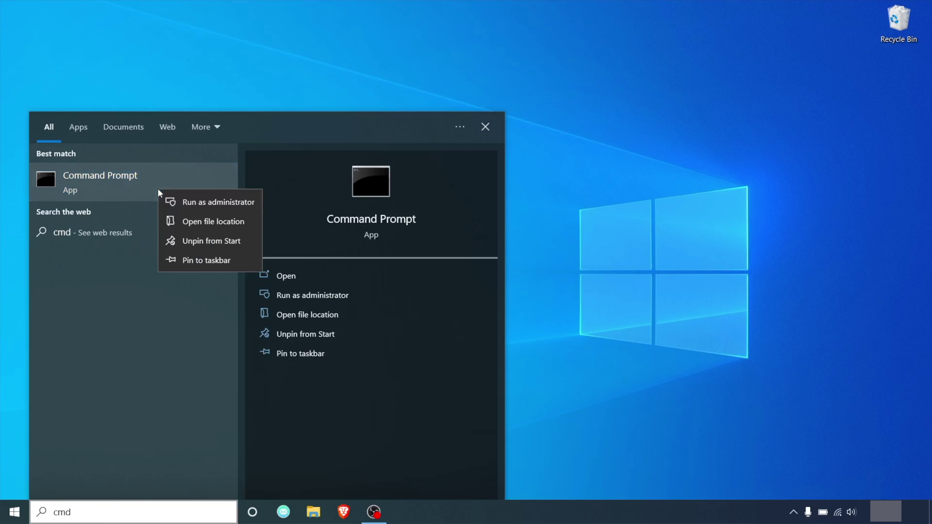
left_click(204, 202)
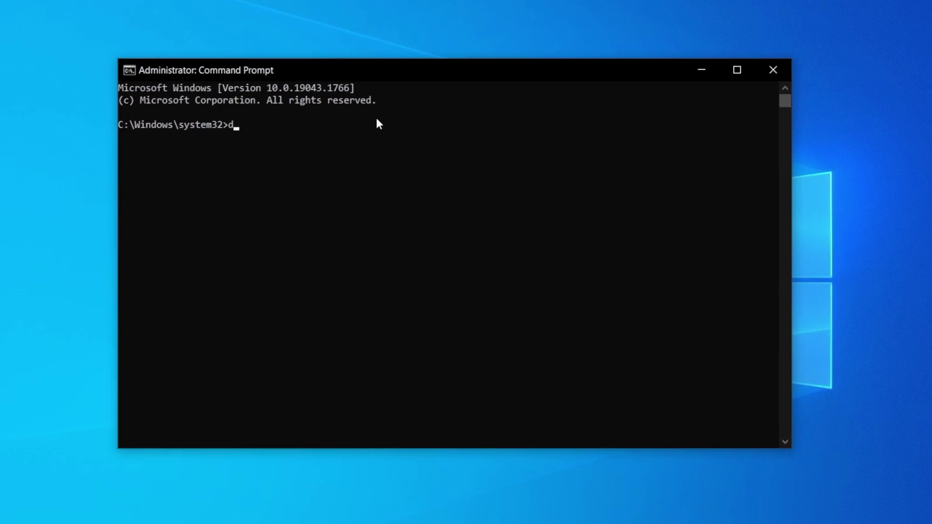
Step: Start DiskPart and list the computer's disks
type("disk")
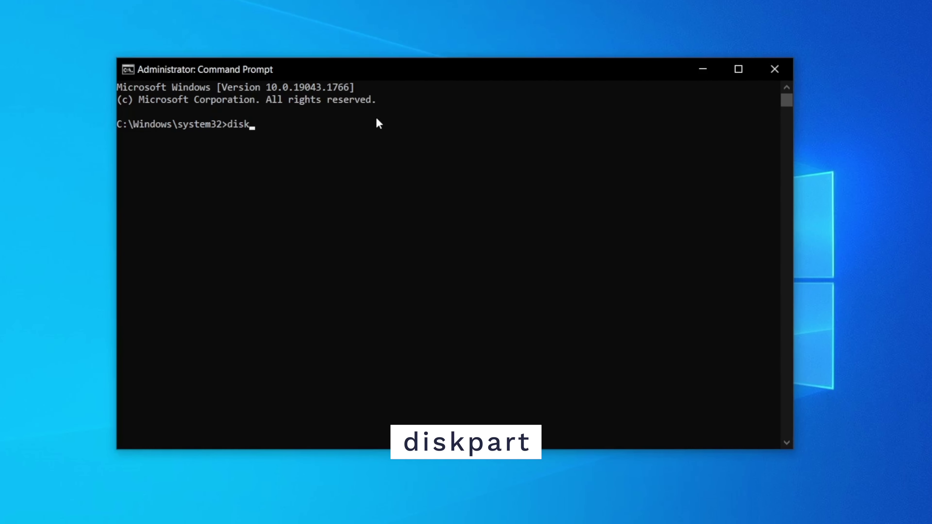
type("part")
key("Return")
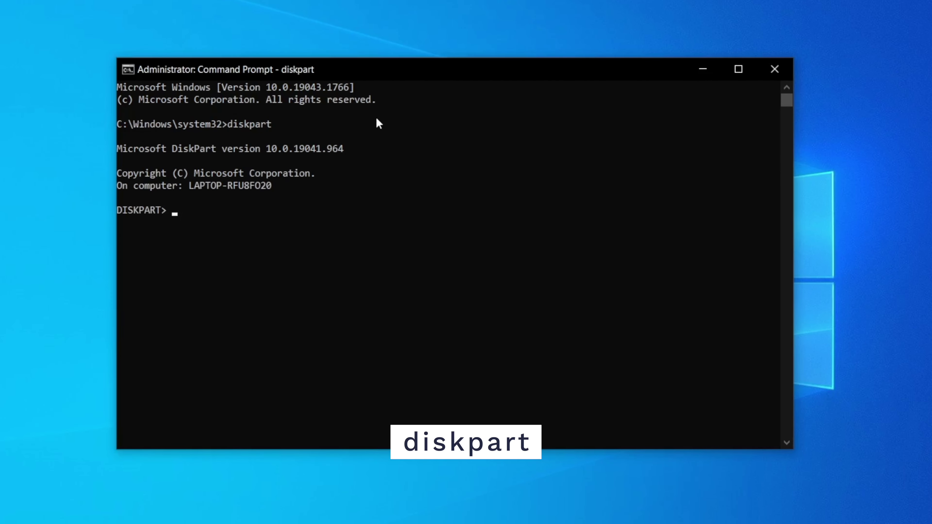
type("list disk")
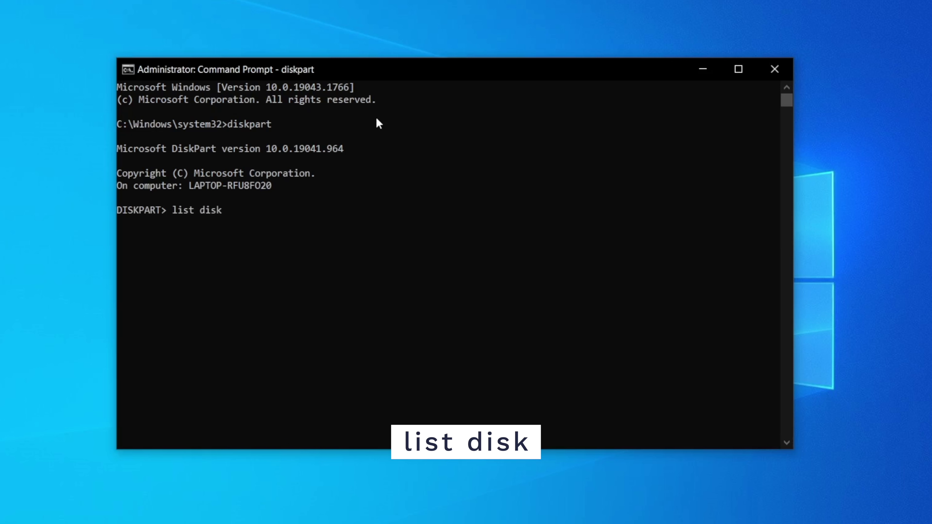
key("Return")
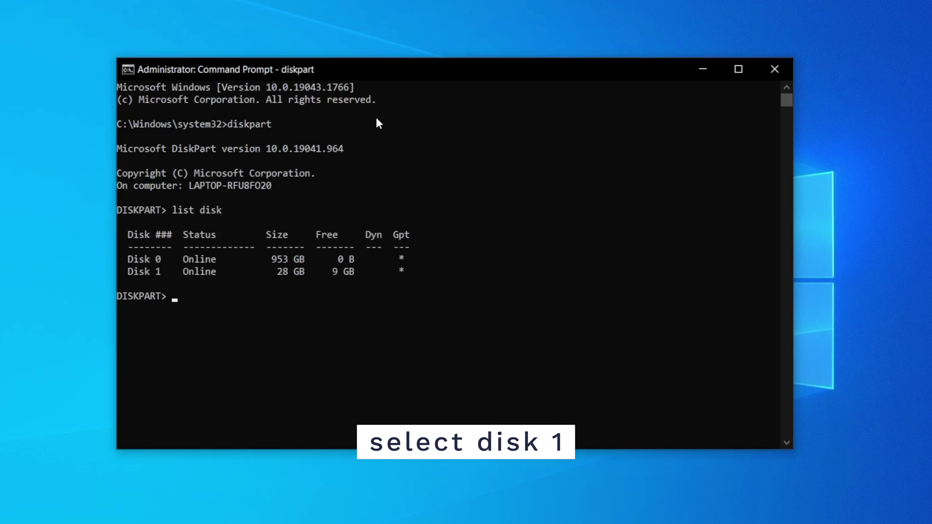
Step: Select disk 1 and create a 5000 MB primary partition on it
type("select disk 1")
key("Return")
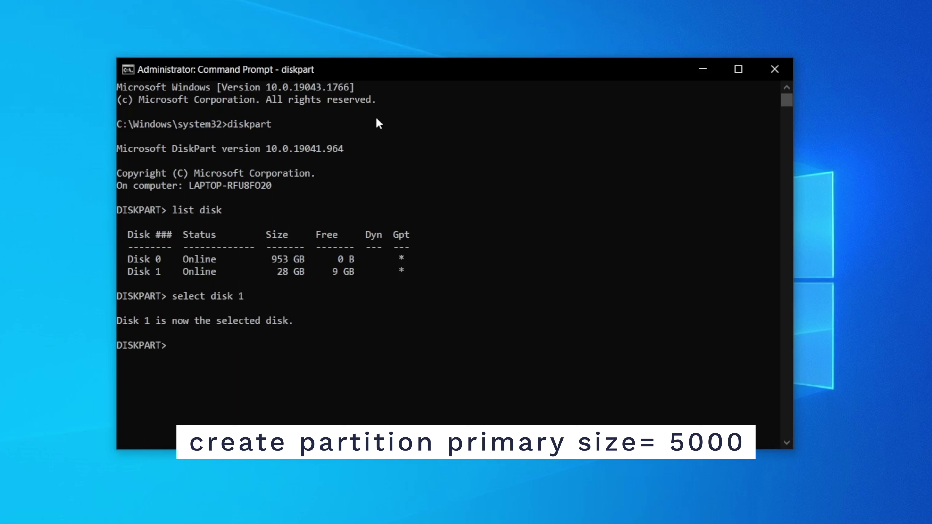
type("create partition")
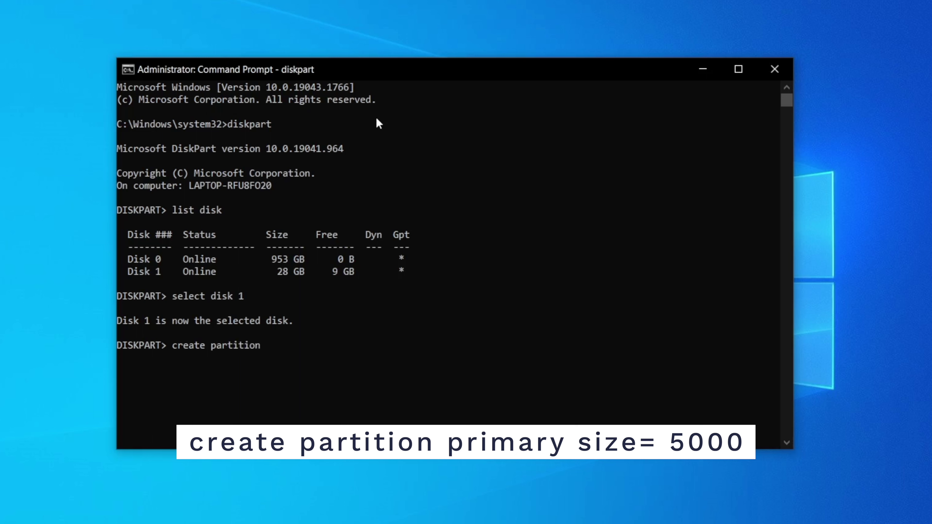
type(" primary size= 5000")
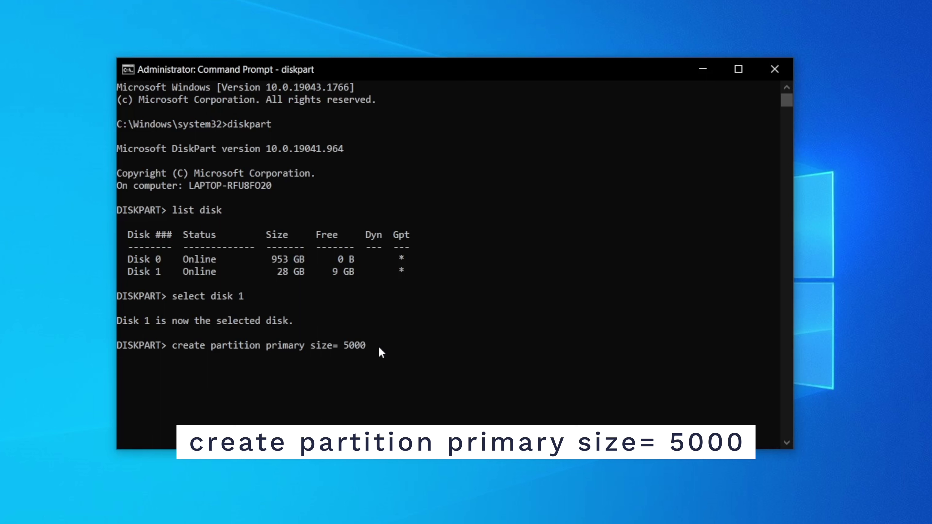
key("Return")
Step: Quick-format the new partition as NTFS, assign drive letter H, and exit DiskPart
type("format")
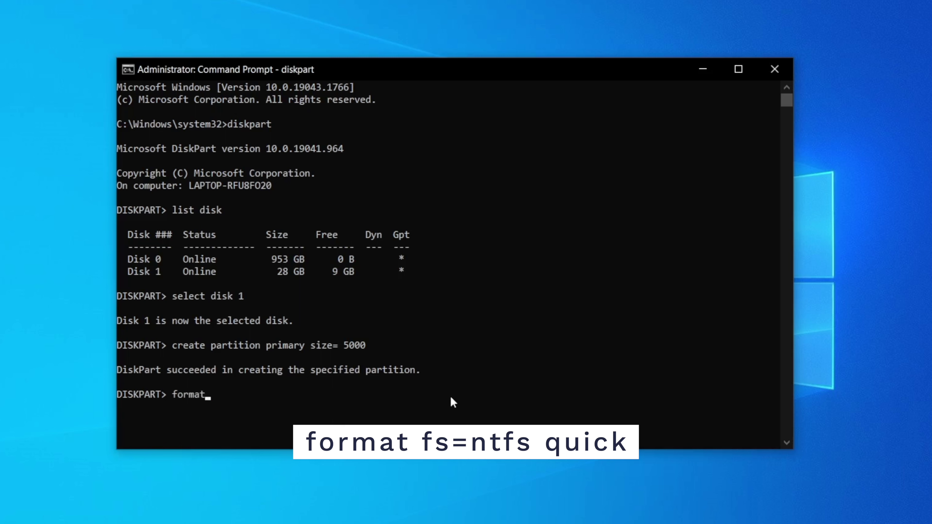
type(" fs=ntfs quick")
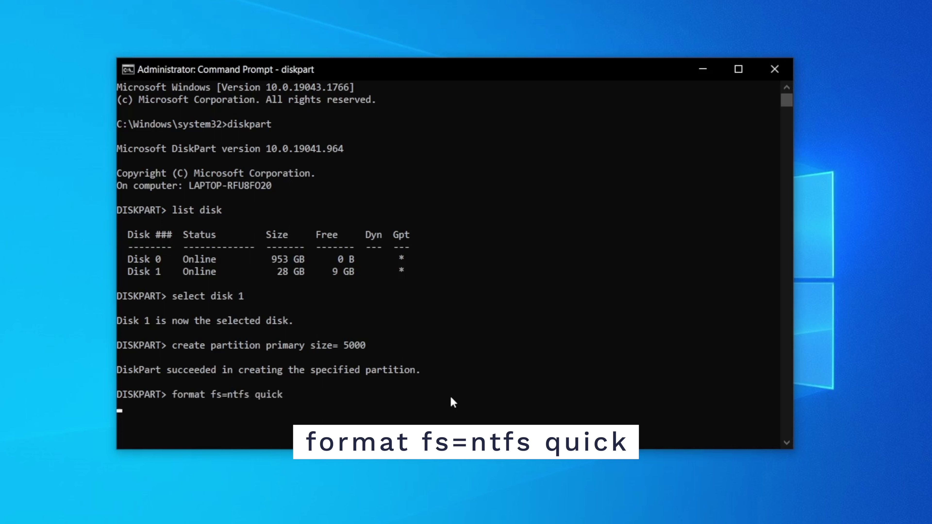
type("assign ")
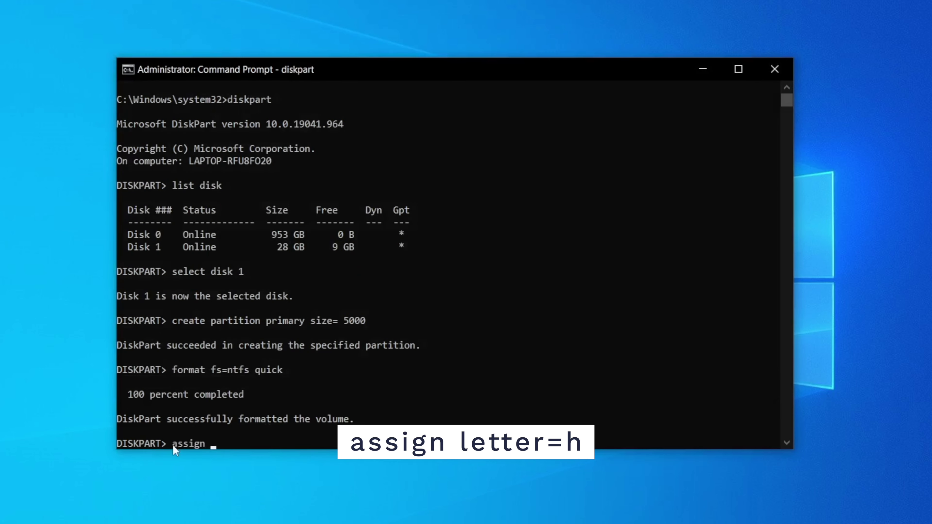
type("letter=h")
key("Return")
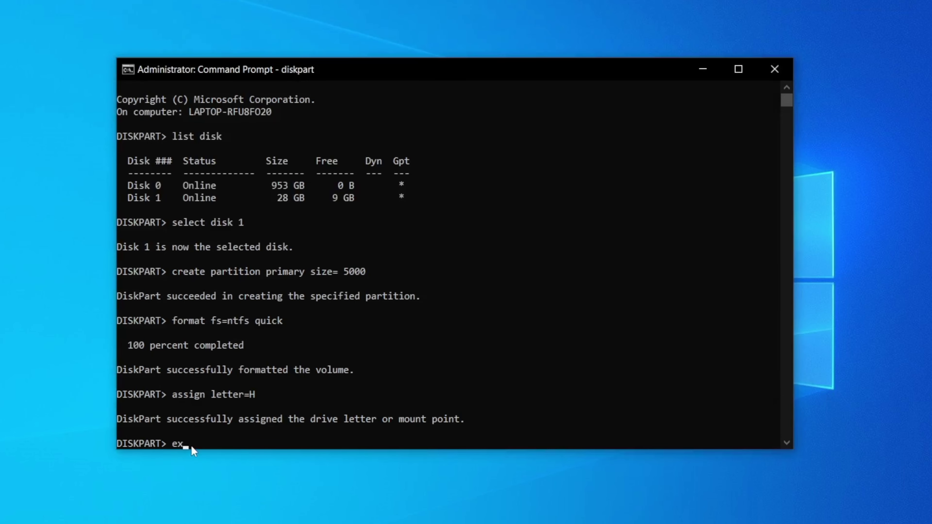
key("Return")
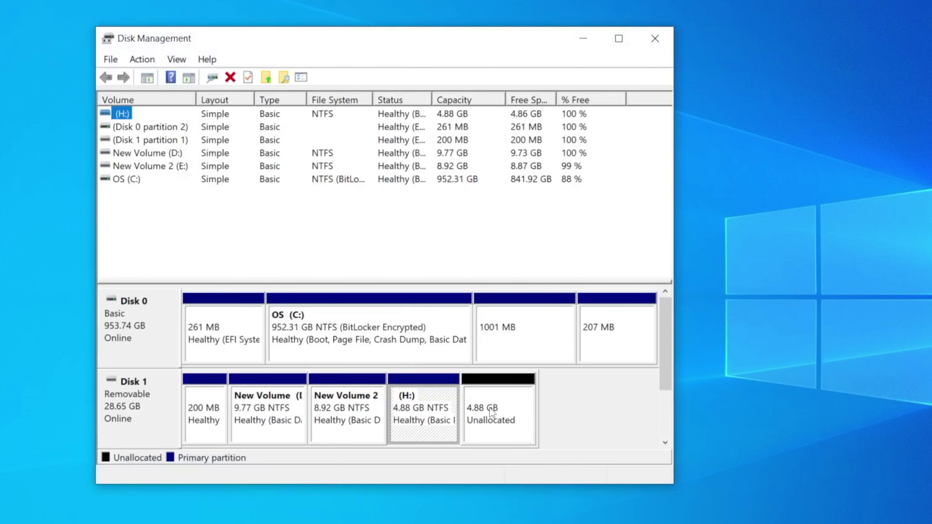